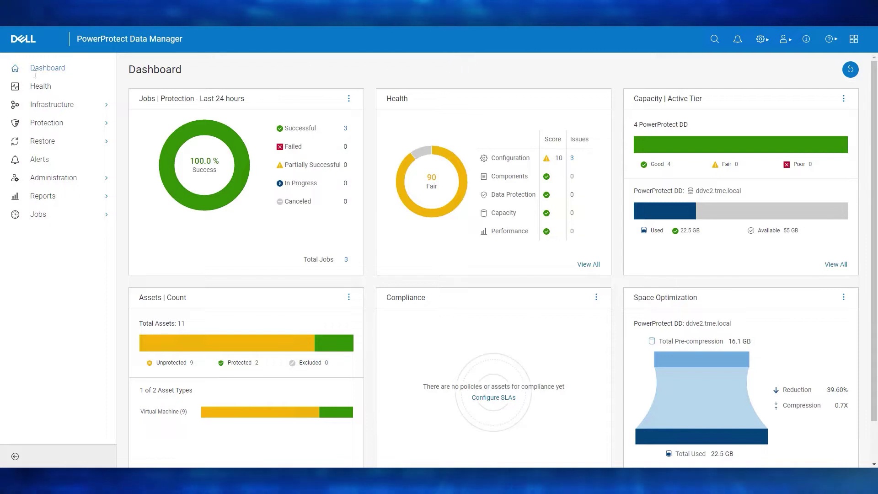
Step: Go to Infrastructure > Application Agents and check win-01's 19.10 agent update status
left_click(55, 106)
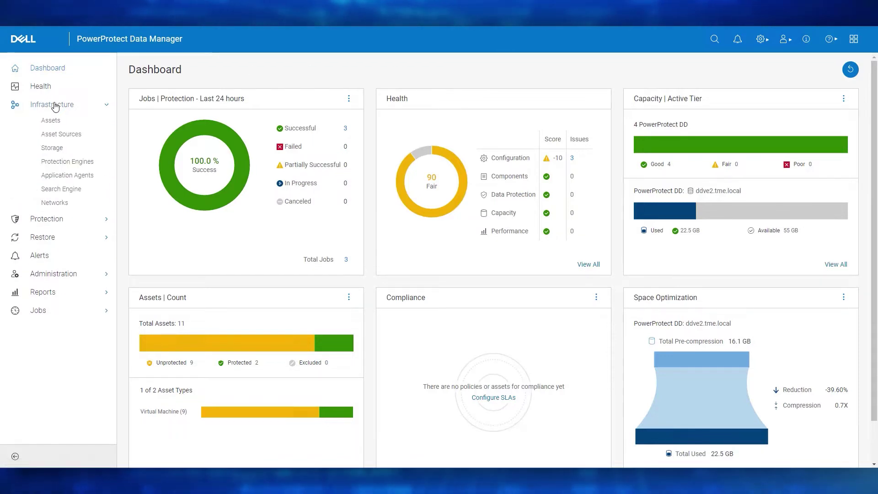
left_click(62, 176)
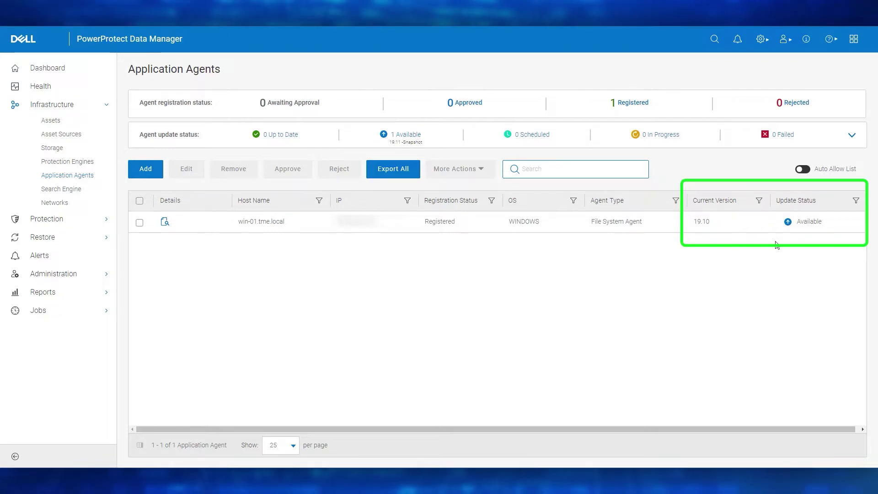
mouse_move(789, 223)
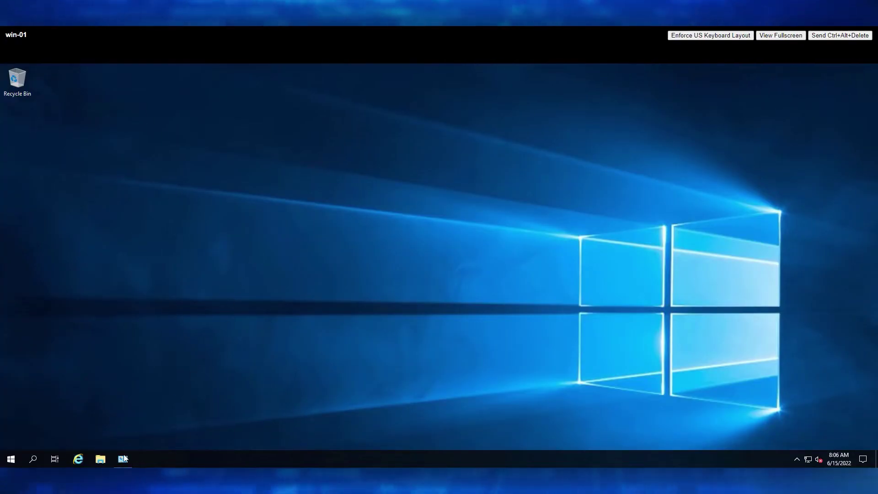
Step: Restore win-01's Programs and Features window to see the installed File system Agent Boost version
left_click(118, 456)
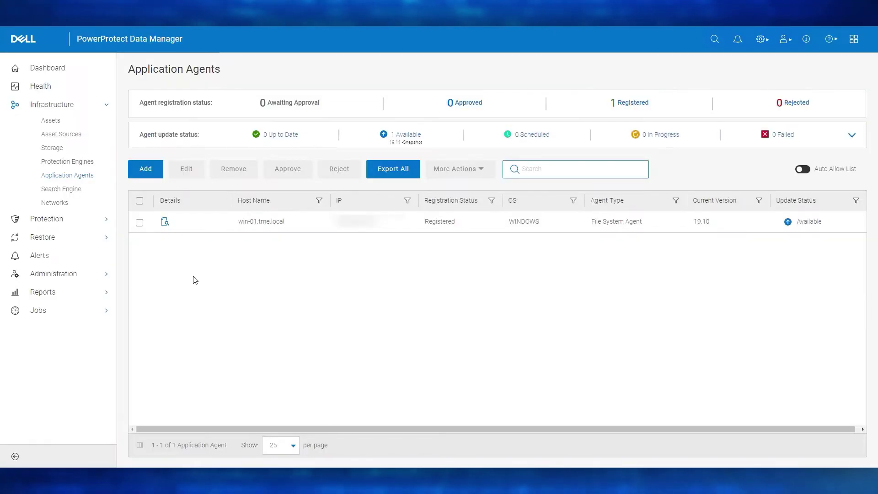
Step: Select the win-01.tme.local agent row and open its More Actions update options
left_click(140, 223)
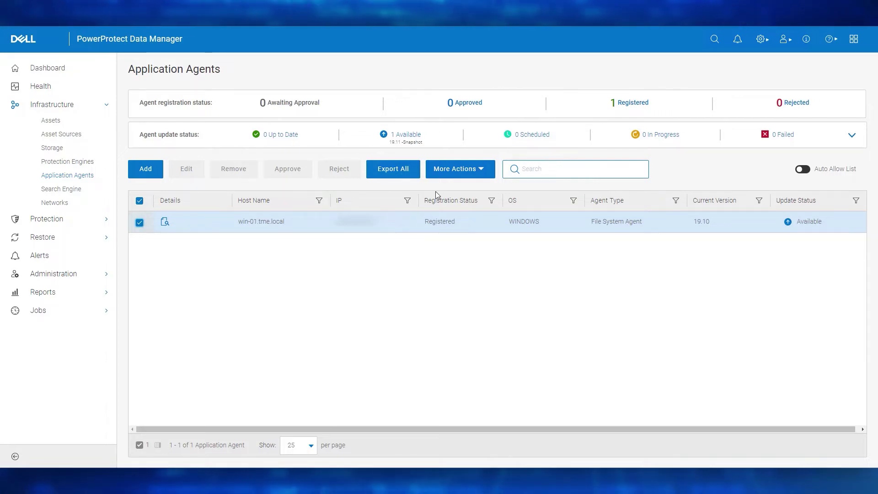
left_click(456, 174)
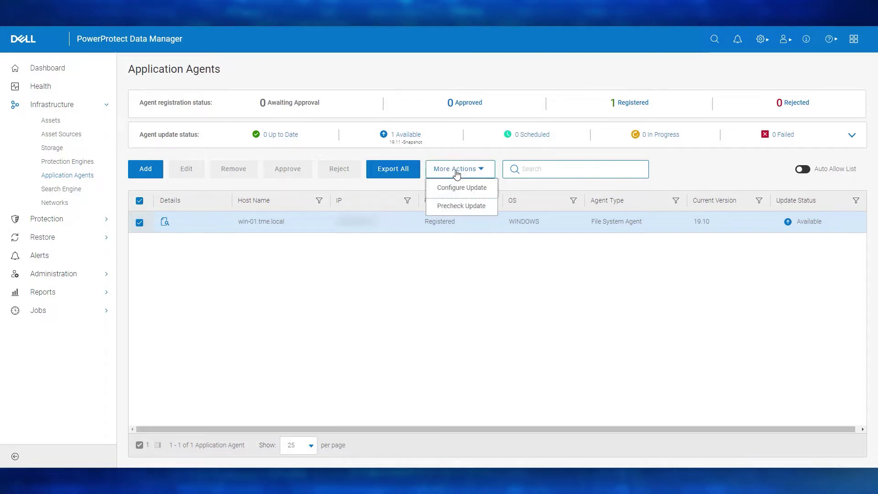
Step: Create a Precheck Update named precheck_demo set to Precheck now and reach its 19.11 summary
left_click(460, 207)
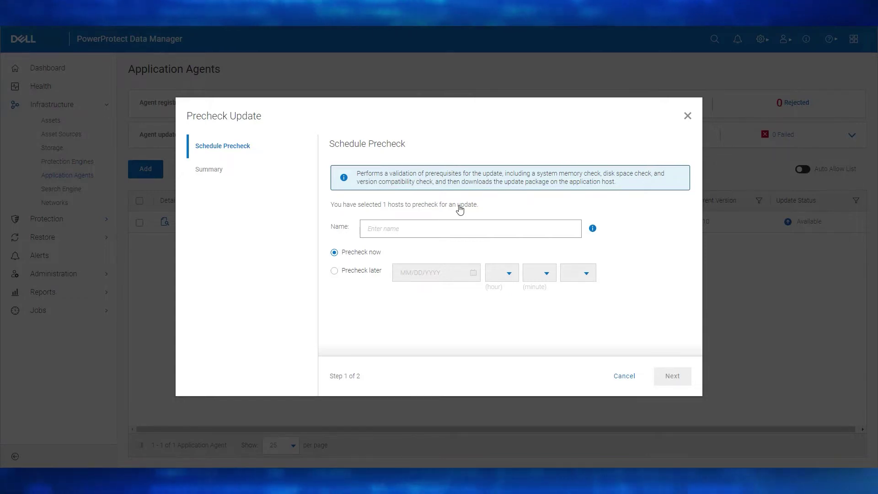
left_click(444, 229)
type("precheck_demo")
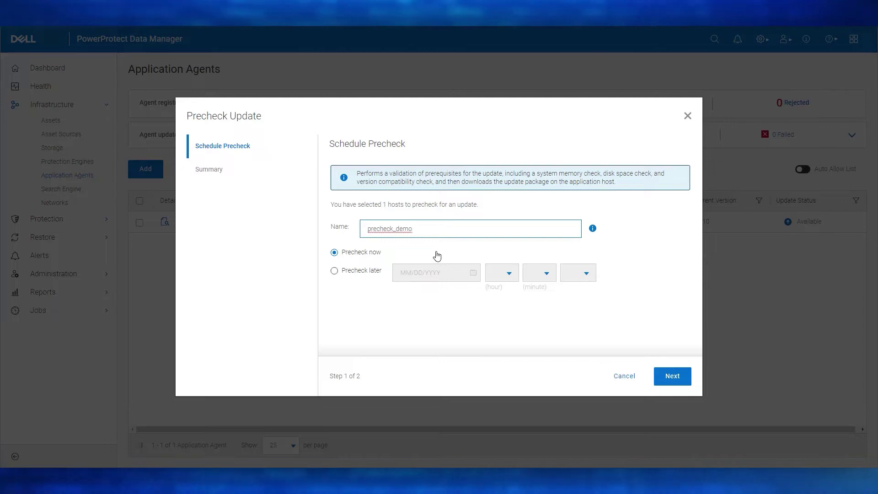
key("Tab")
key("Down")
left_click(372, 254)
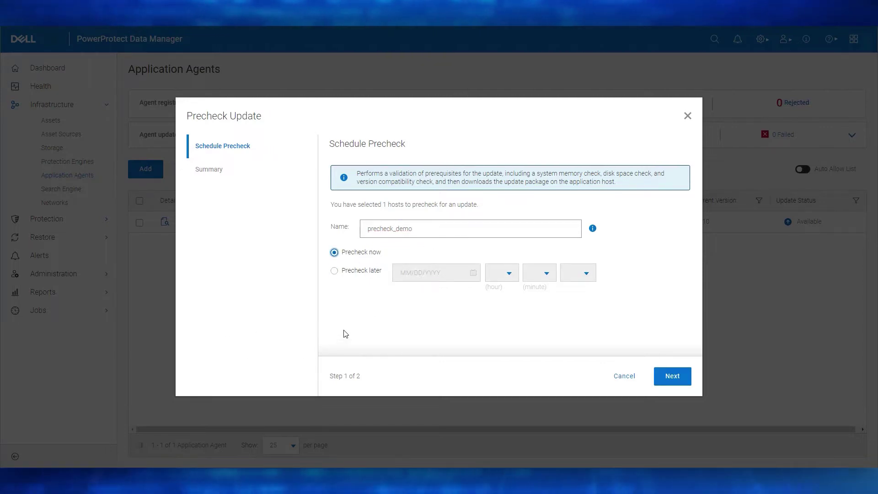
left_click(361, 273)
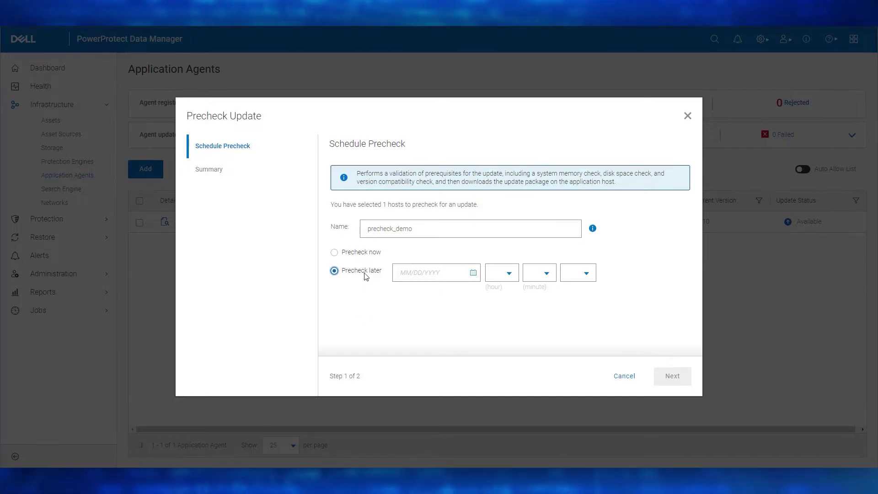
left_click(366, 254)
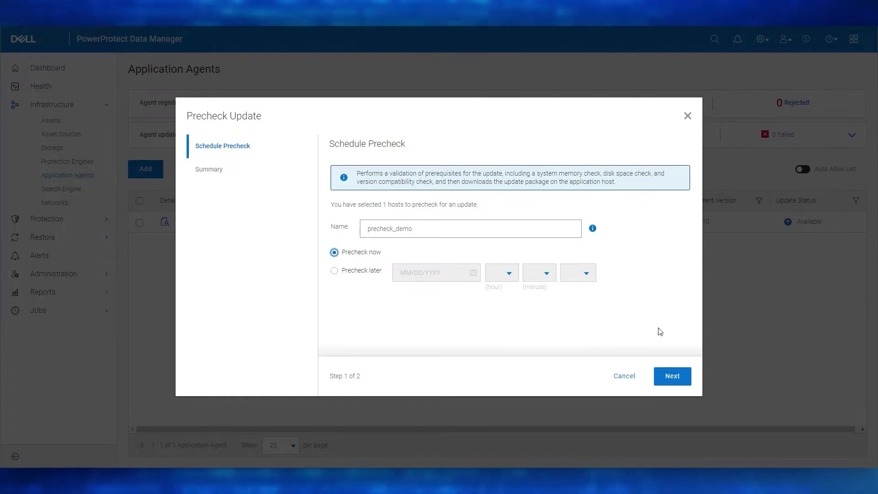
left_click(675, 377)
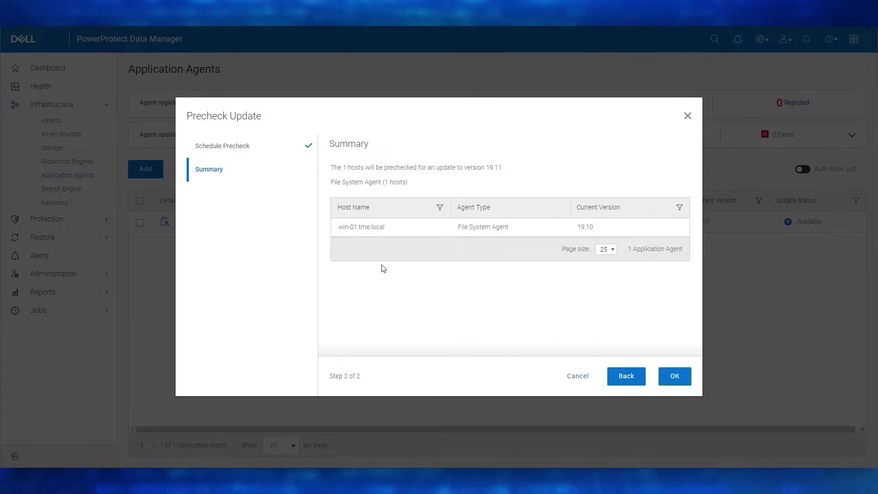
Step: Start the precheck, verify the pre-check job succeeded in System Jobs, then return to Application Agents
left_click(675, 376)
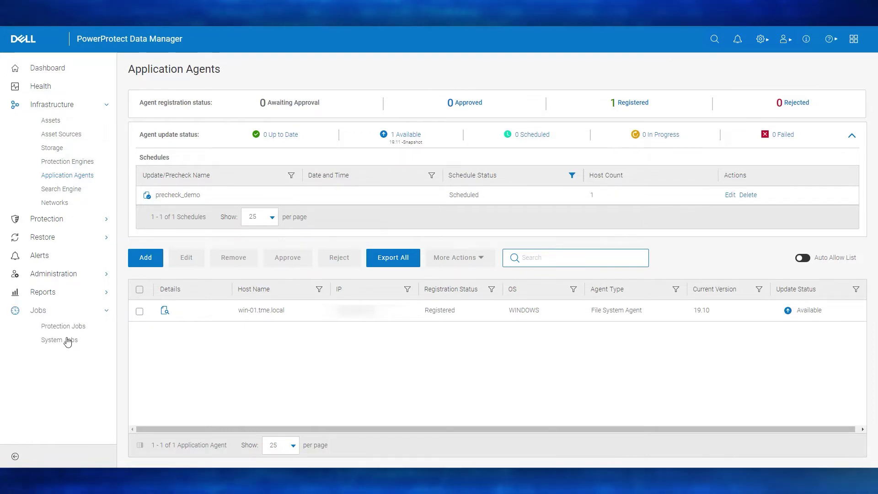
left_click(67, 340)
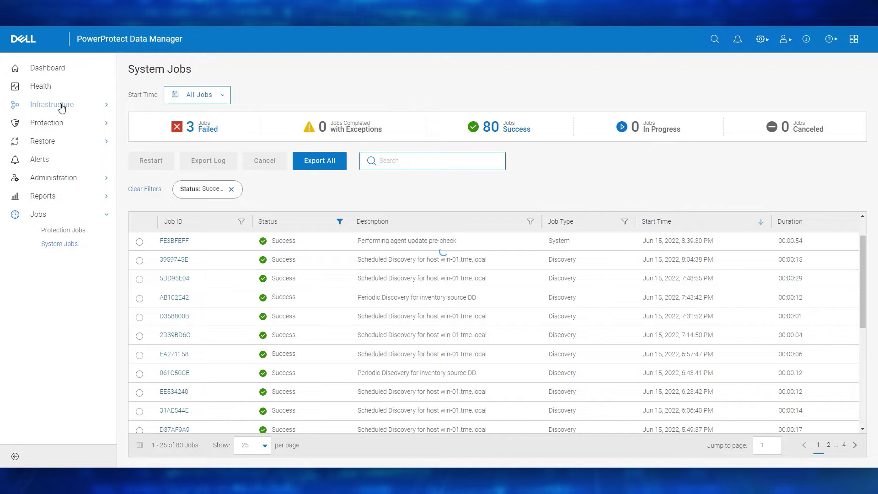
left_click(62, 107)
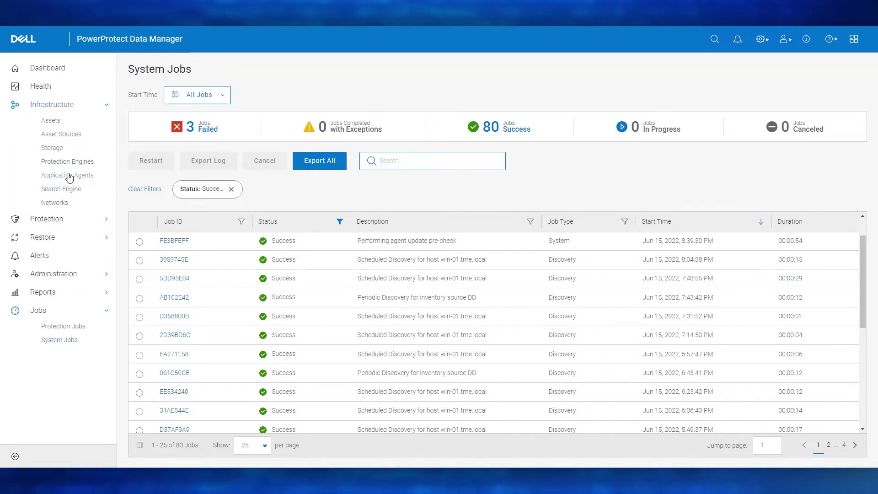
left_click(69, 177)
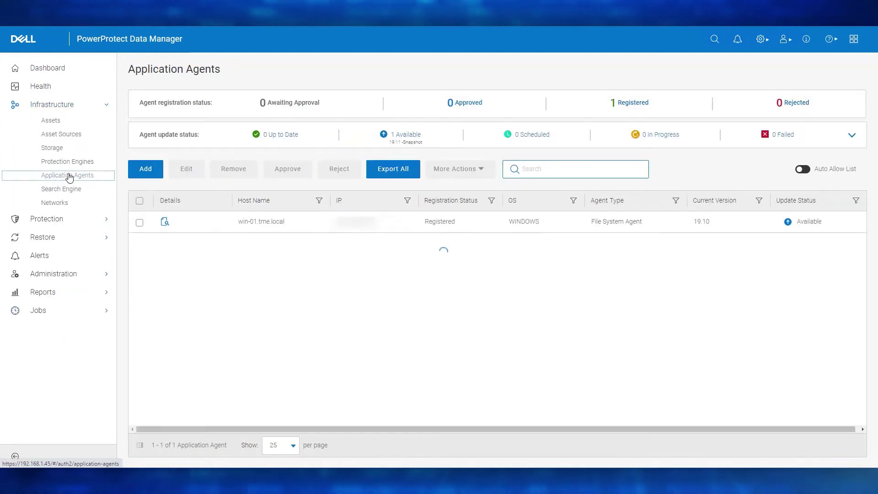
Step: Configure and confirm an Update now agent update named update_demo for win-01 to version 19.11
left_click(139, 223)
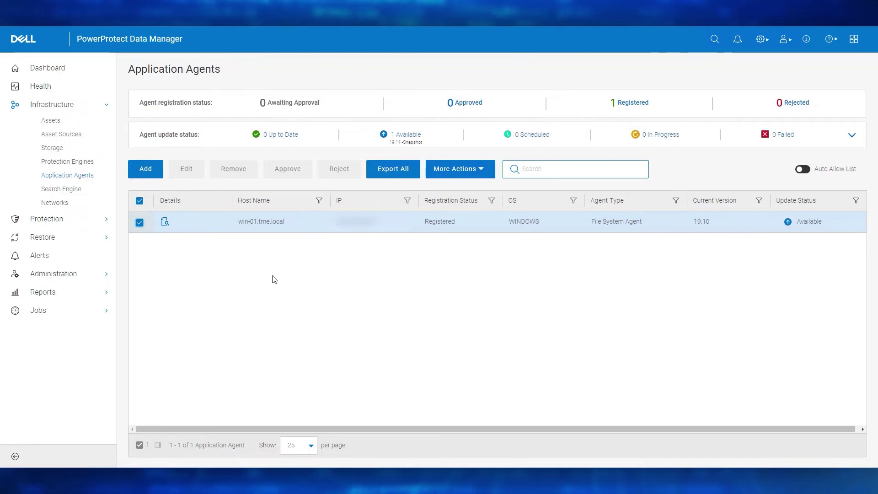
left_click(468, 173)
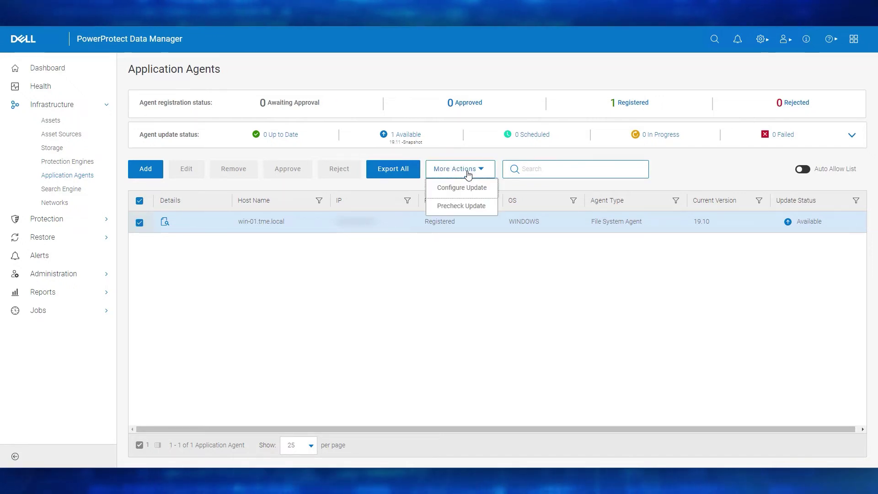
left_click(468, 187)
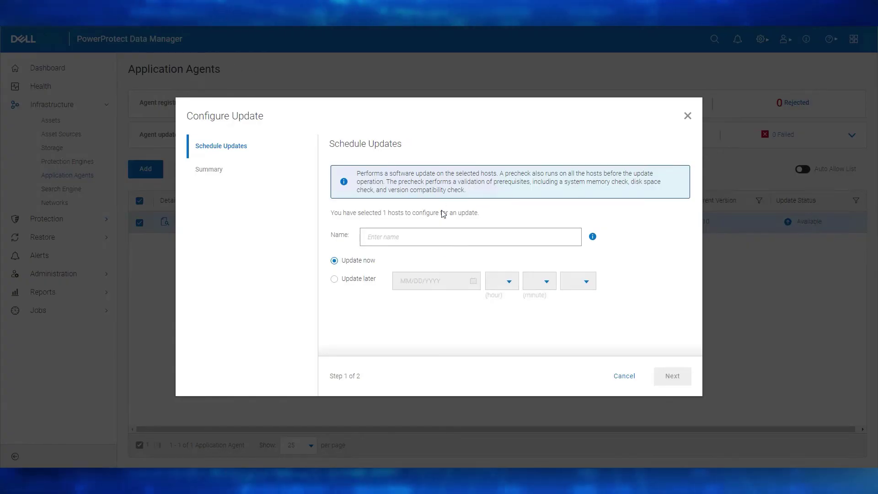
left_click(421, 237)
type("update_demo")
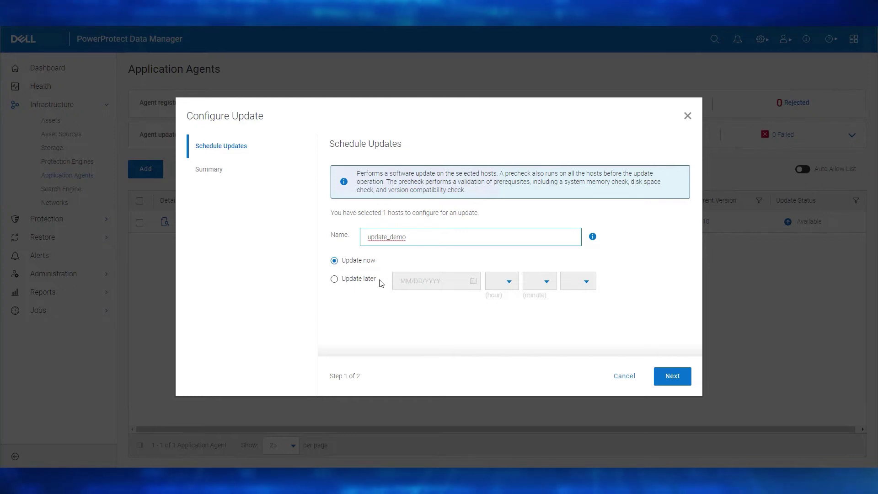
left_click(675, 375)
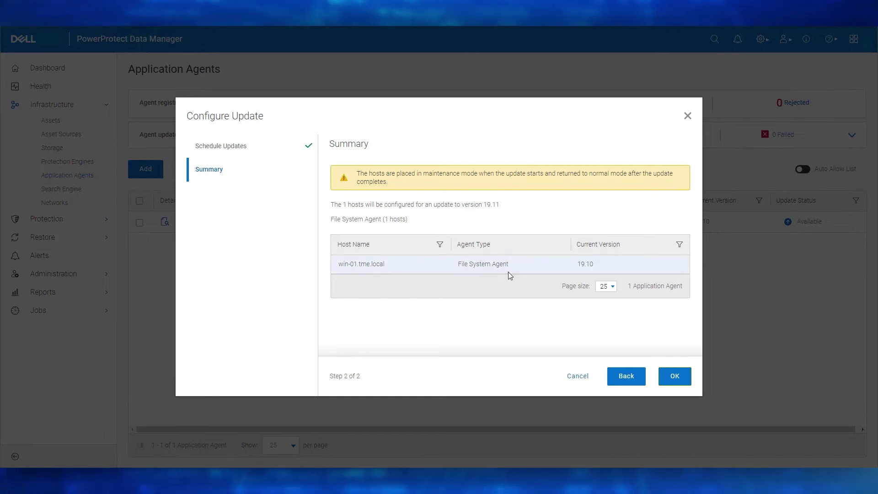
left_click(675, 377)
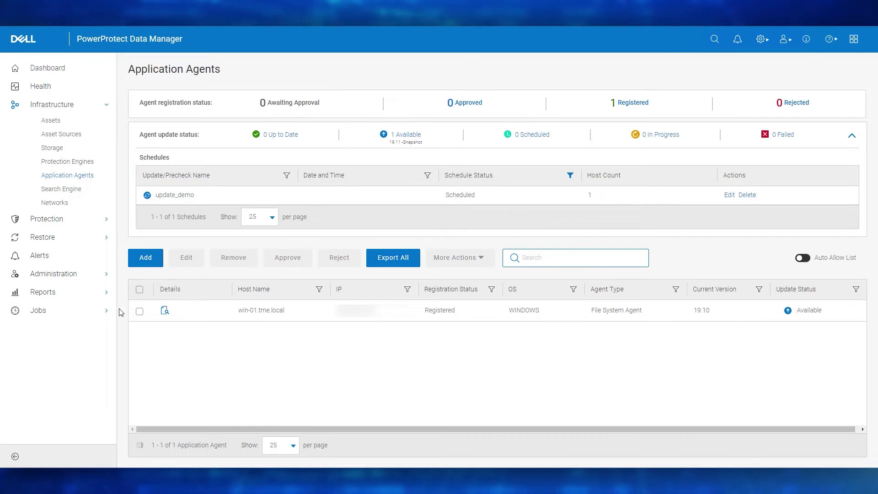
Step: Review update job E4DC7838's Step Log in System Jobs, then check win-01 shows 19.11 in Application Agents
left_click(80, 310)
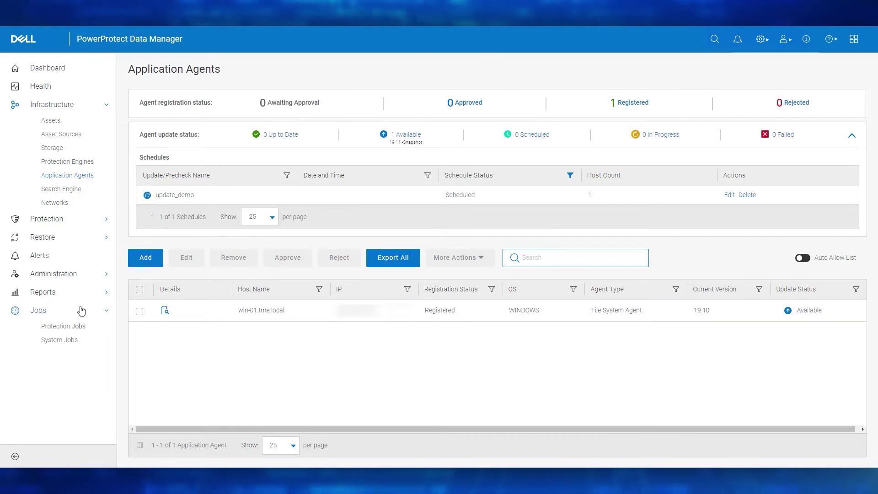
left_click(69, 339)
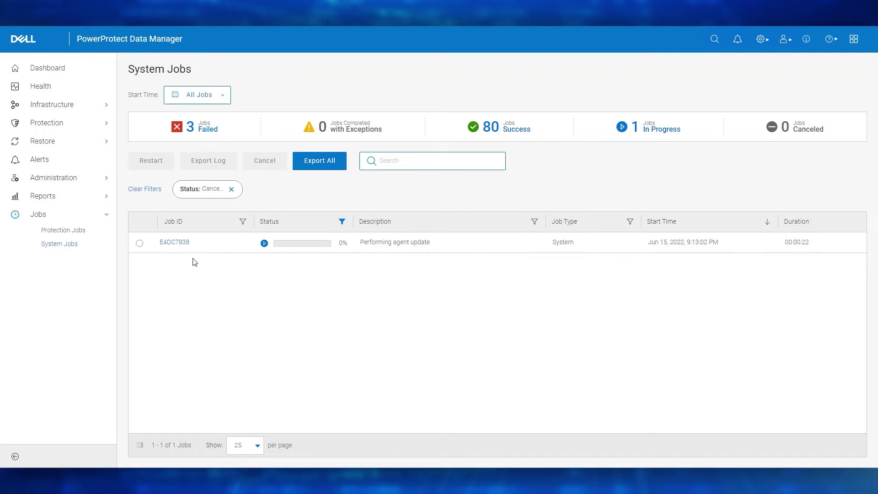
left_click(181, 244)
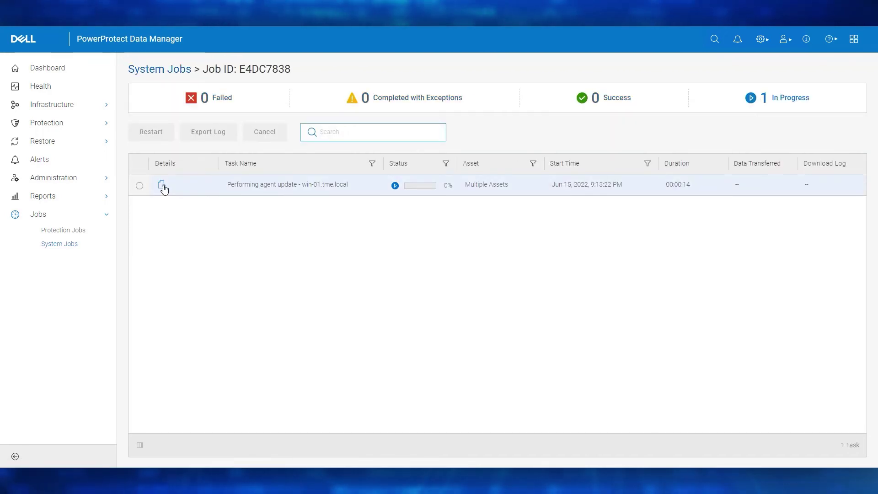
left_click(162, 186)
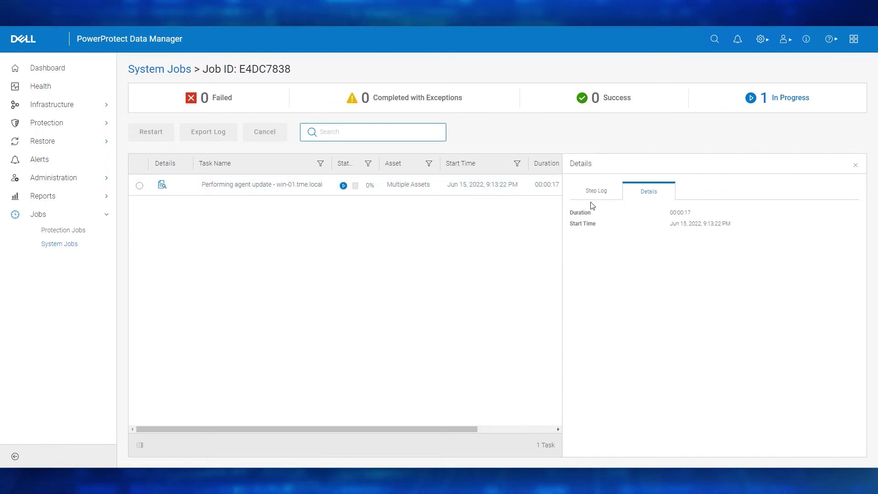
left_click(604, 196)
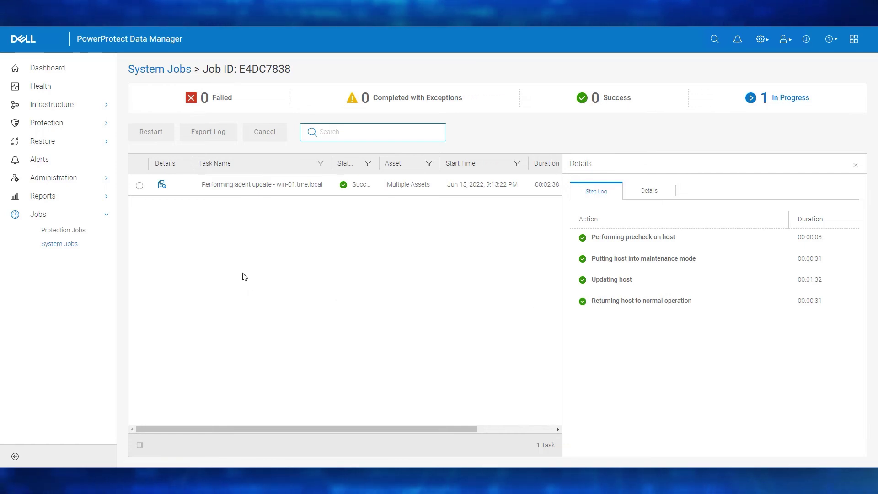
left_click(78, 107)
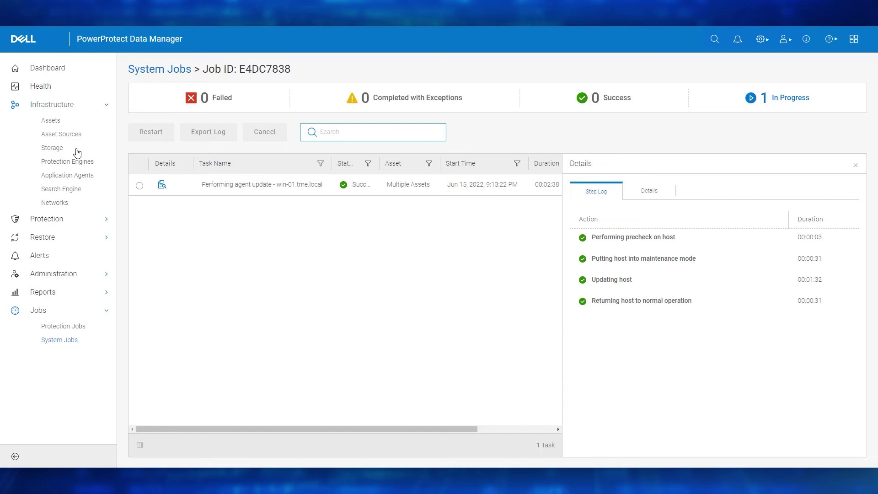
left_click(78, 178)
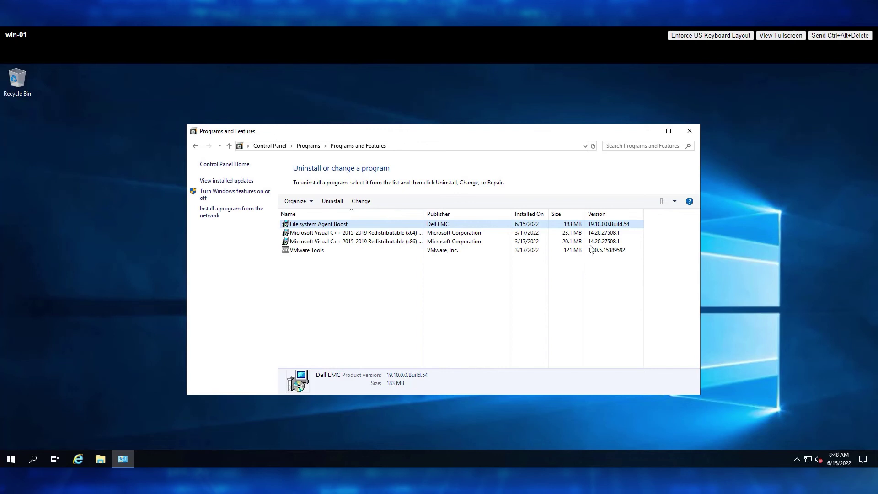
Step: Refresh win-01's Programs and Features and verify File system Agent Boost reads 19.11.0.0.Build.57
left_click(593, 146)
left_click(576, 224)
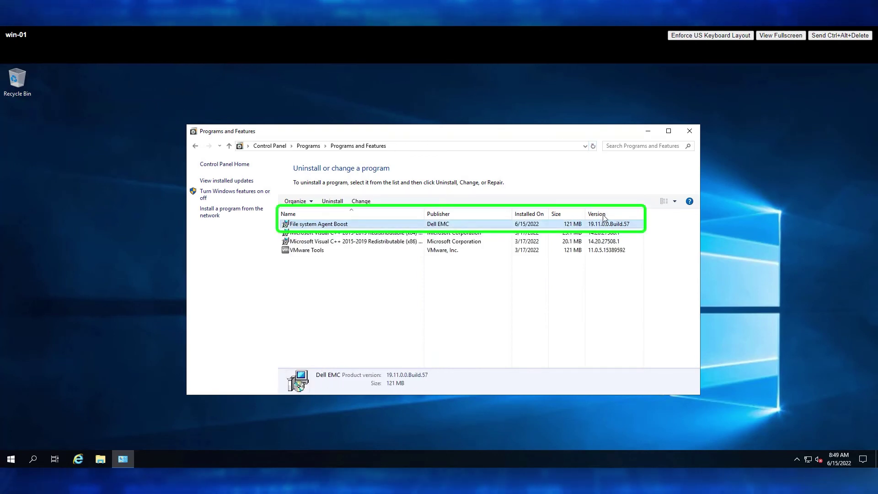